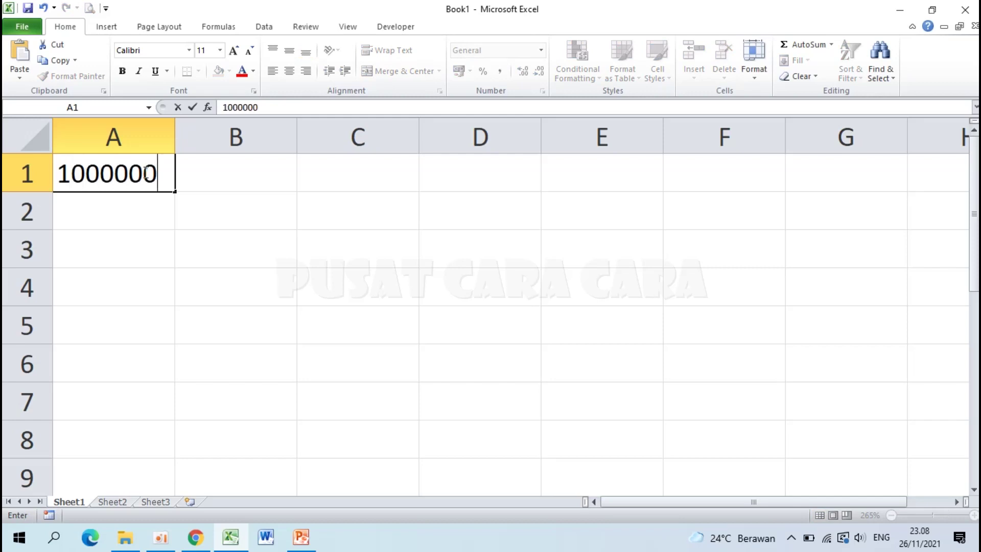
text(000000)
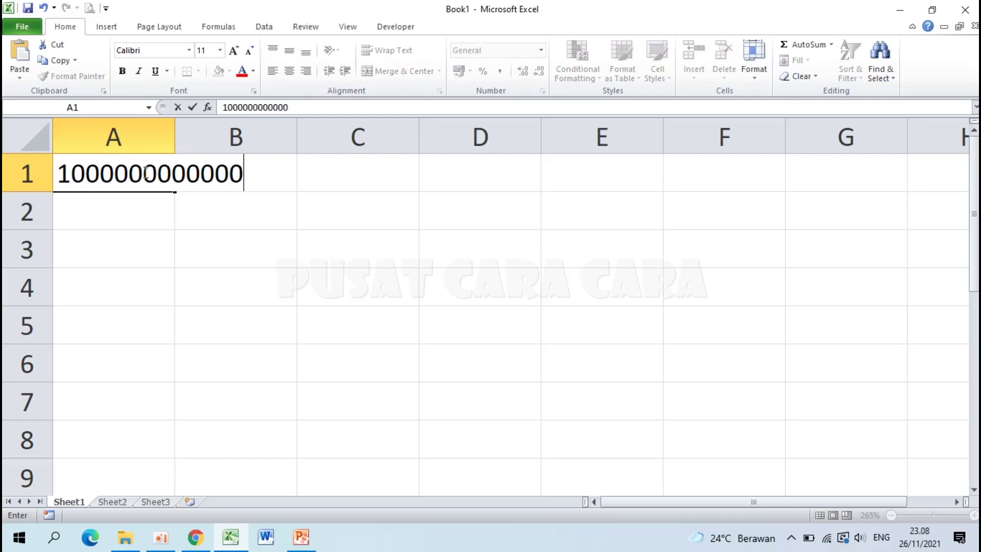
key(Return)
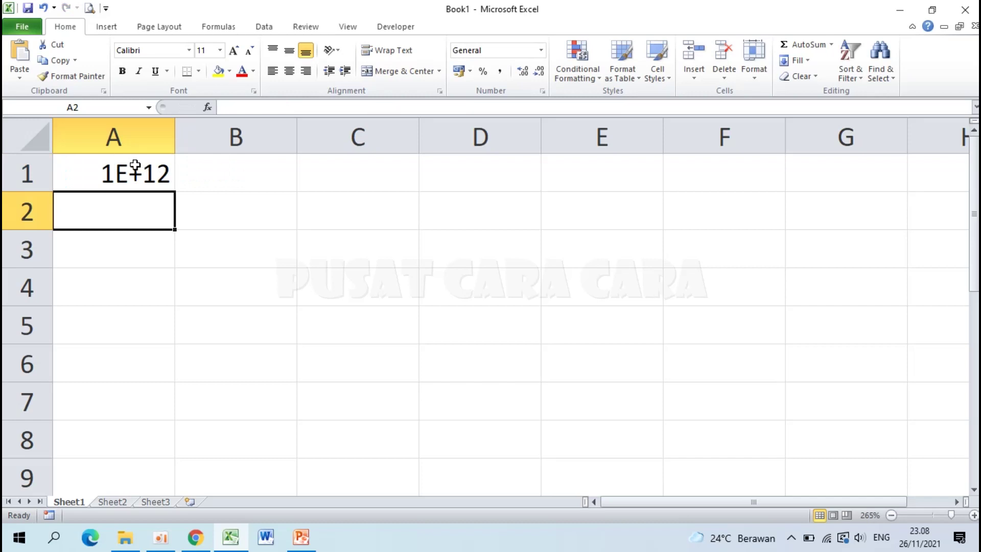
click(135, 167)
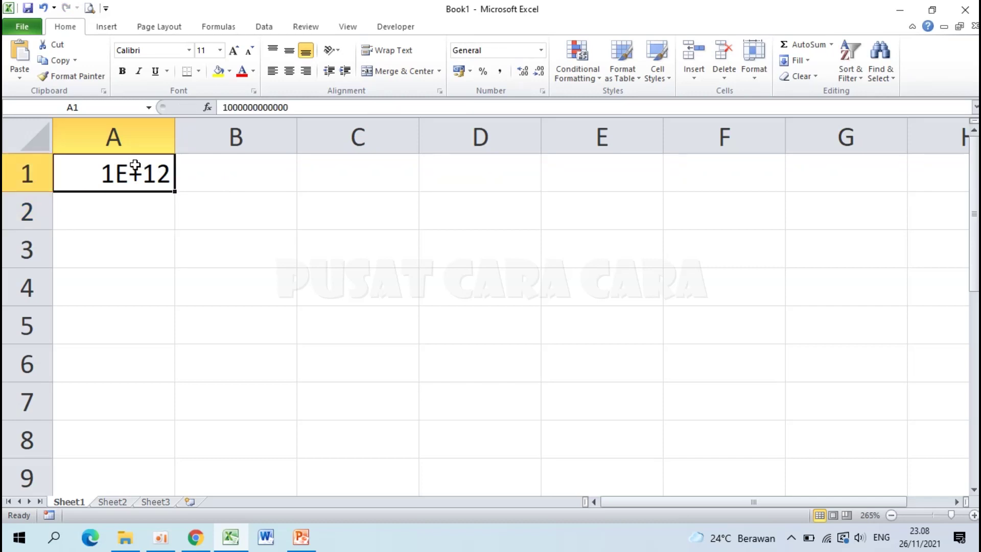
click(500, 72)
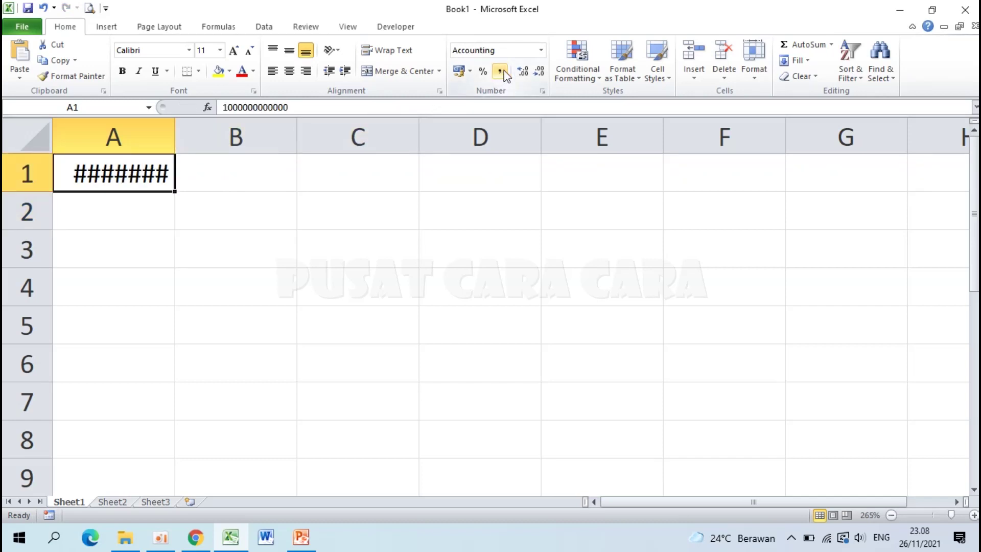
Step: Widen column A until the whole number in A1 fits
drag(167, 136, 264, 150)
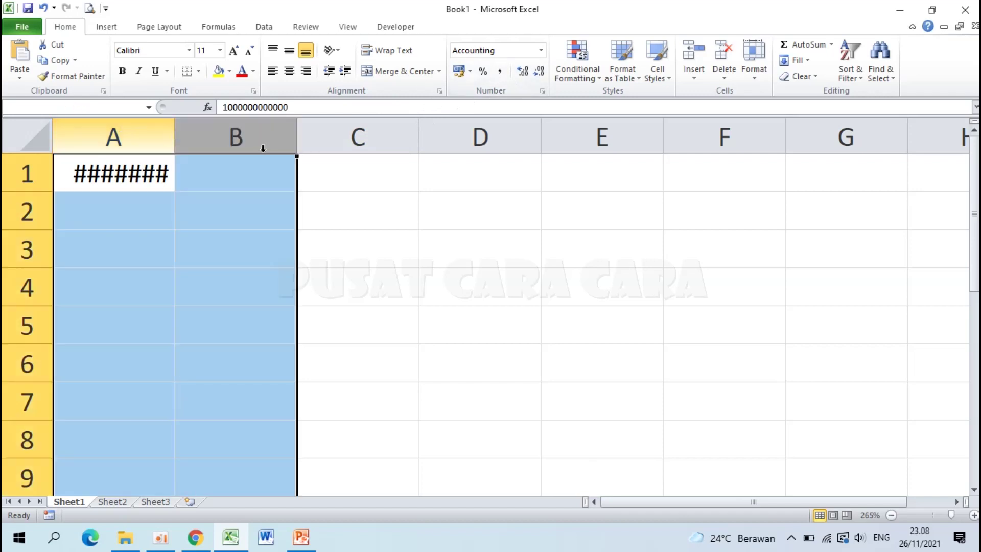
click(263, 149)
drag(175, 137, 314, 135)
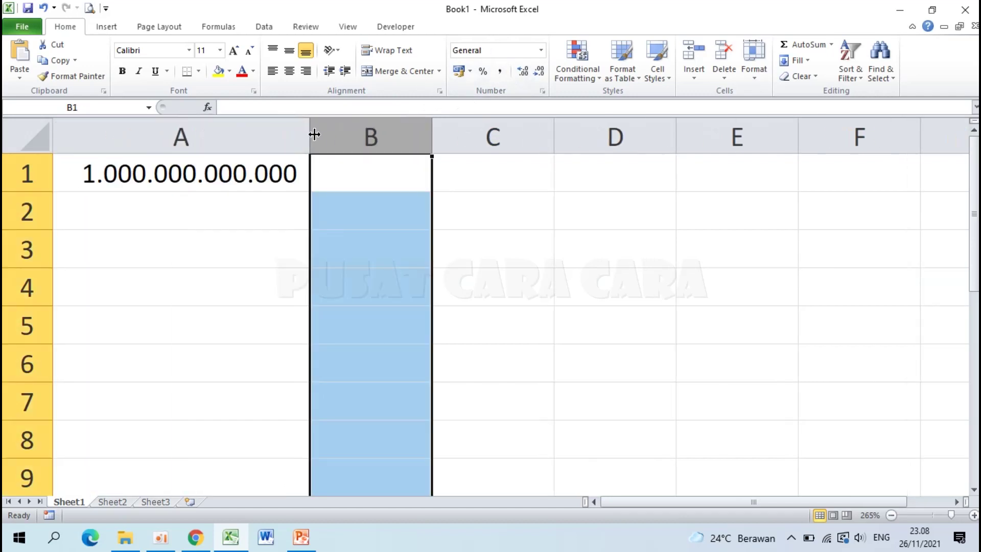
click(378, 162)
Step: Show the number in A1 with two decimal places and widen column A to fit it
click(280, 172)
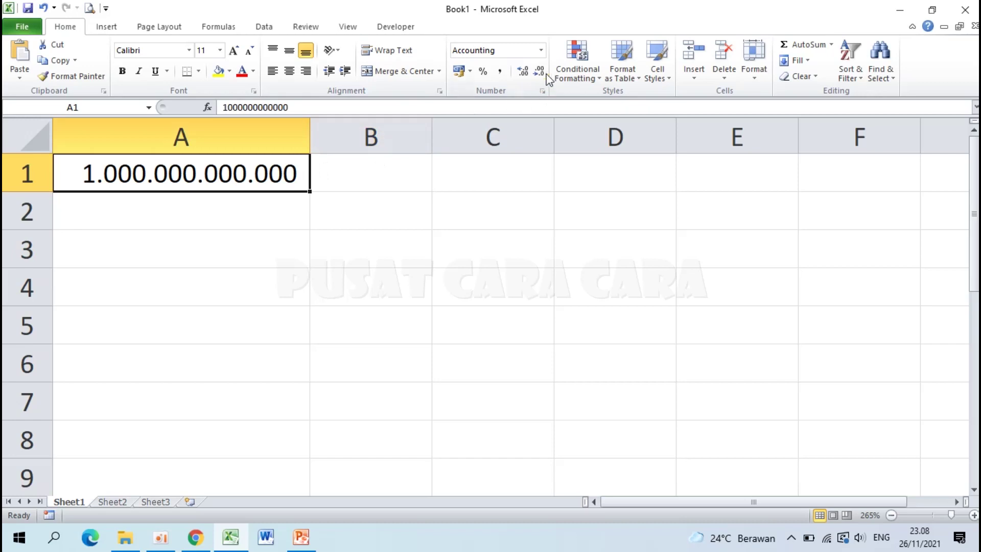
click(524, 71)
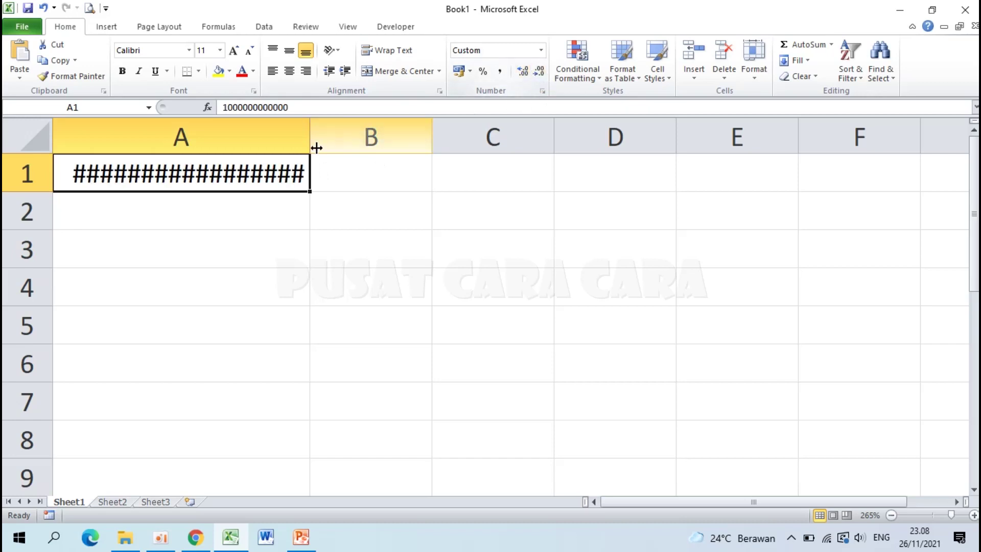
drag(311, 137, 350, 138)
click(271, 215)
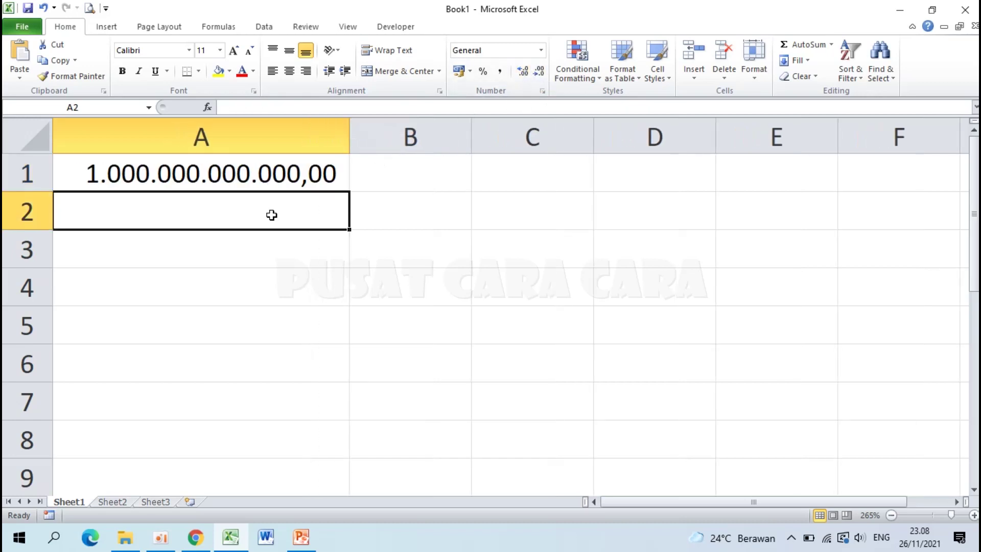
click(214, 168)
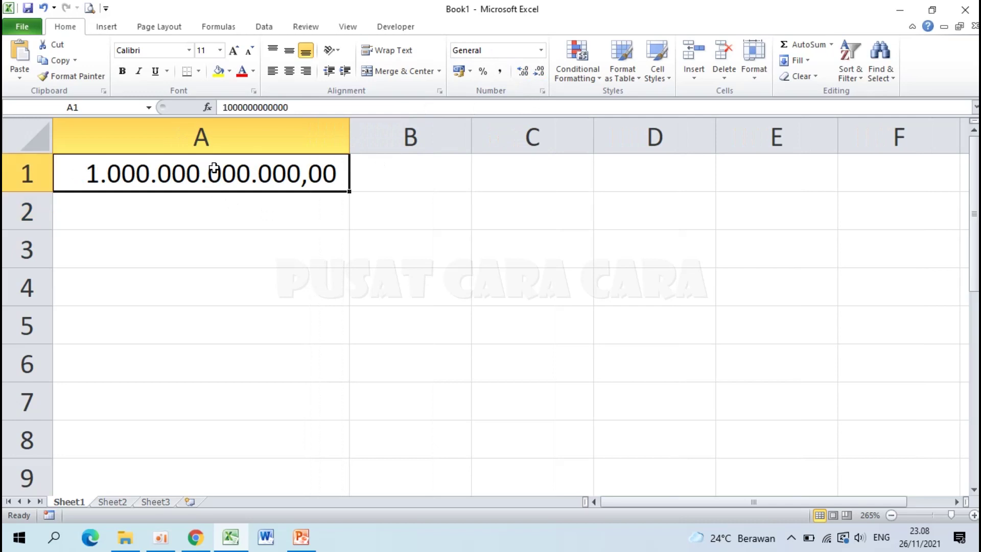
Step: Enter the unit labels Byte, KB, MB, GB and TB in cells B1 to B5
click(420, 173)
text(B)
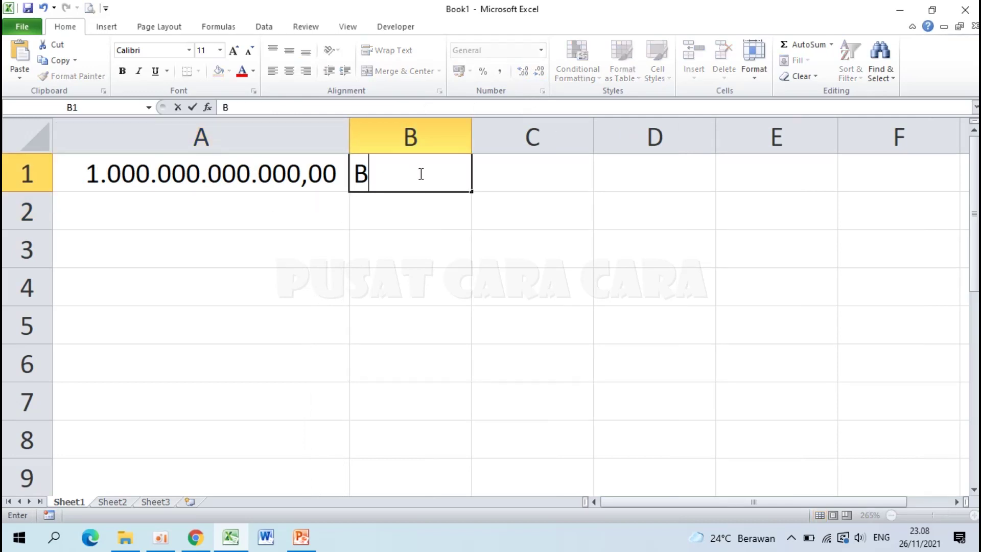
text(yte)
key(Return)
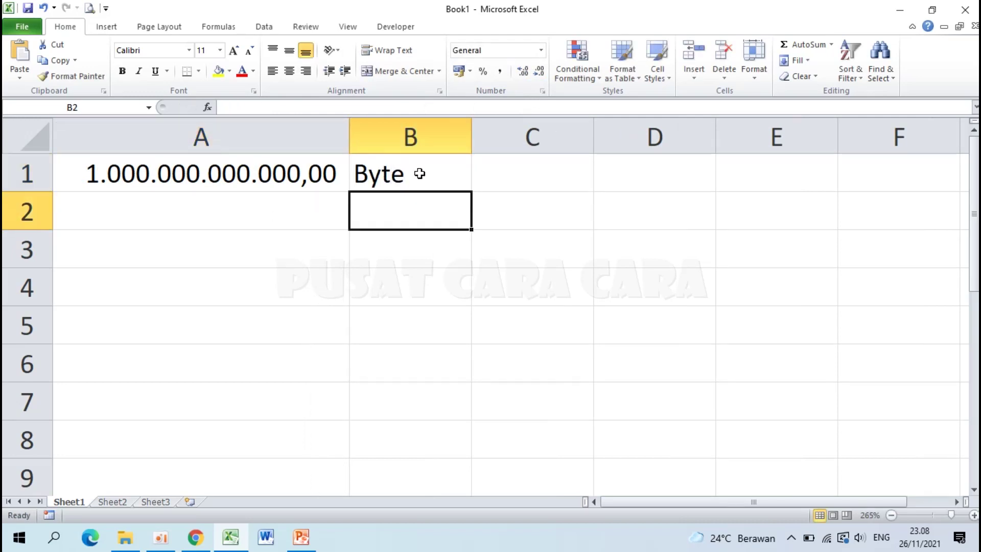
text(K)
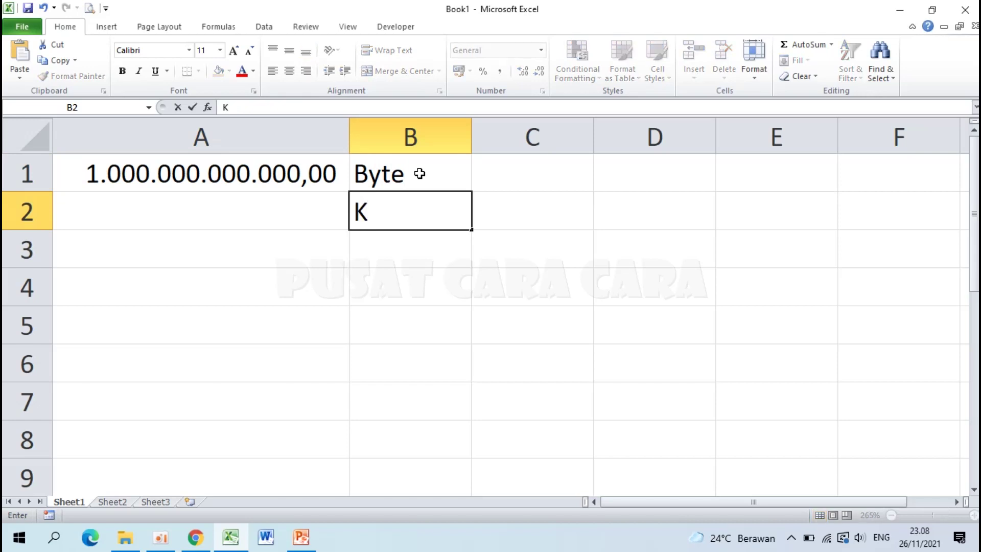
text(B)
key(Return)
text(MB)
key(Return)
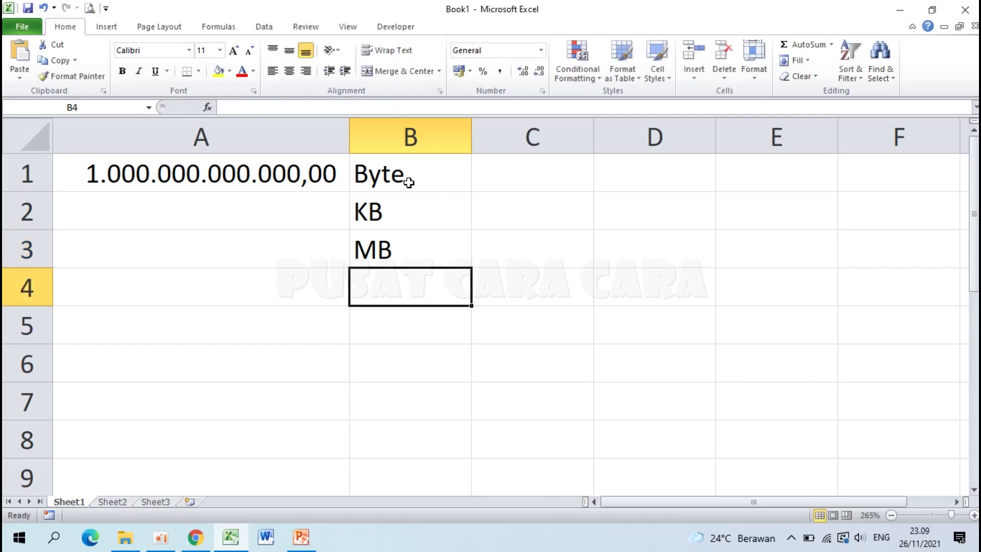
text(GB)
key(Return)
text(TB)
key(Return)
Step: Switch to PowerPoint to check the TeraByte-to-GigaByte factor under Komputer on slide 2, and return to the Excel workbook
key(Left)
key(Up)
key(Up)
key(Up)
key(Up)
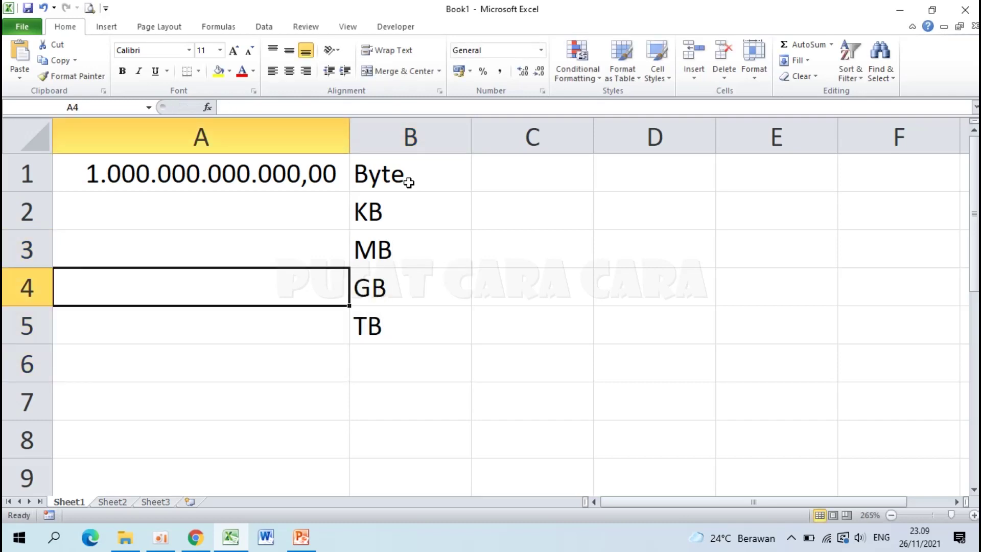
click(301, 537)
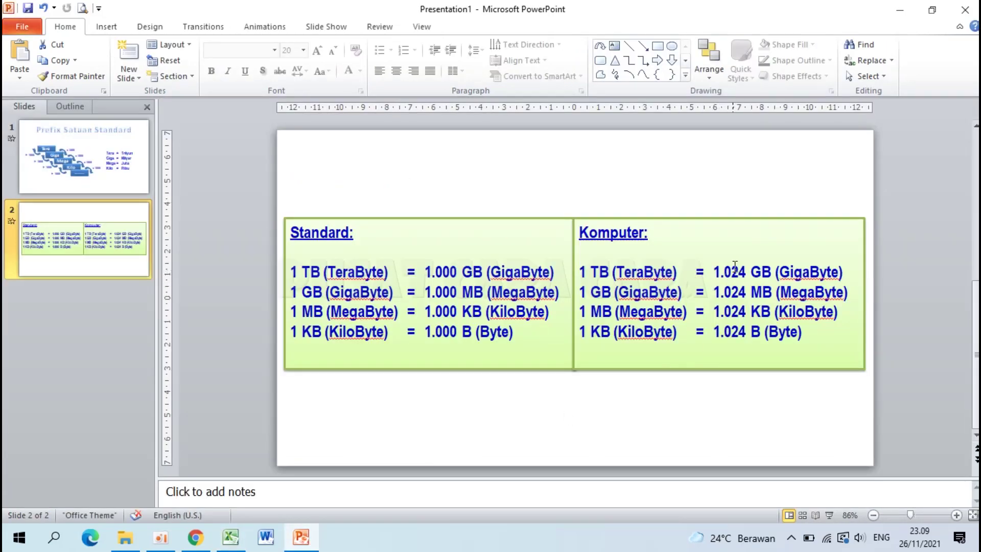
click(717, 272)
drag(722, 272, 739, 272)
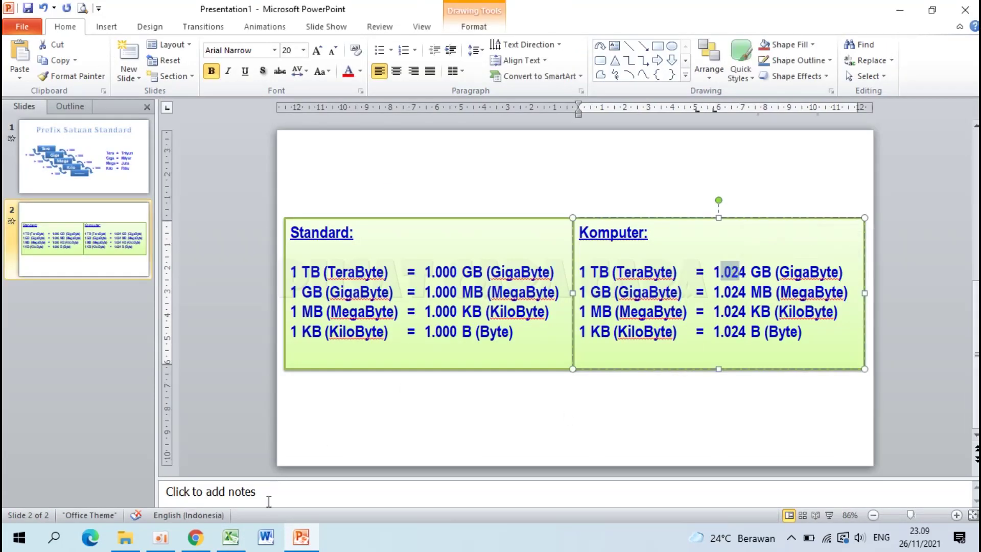
click(238, 536)
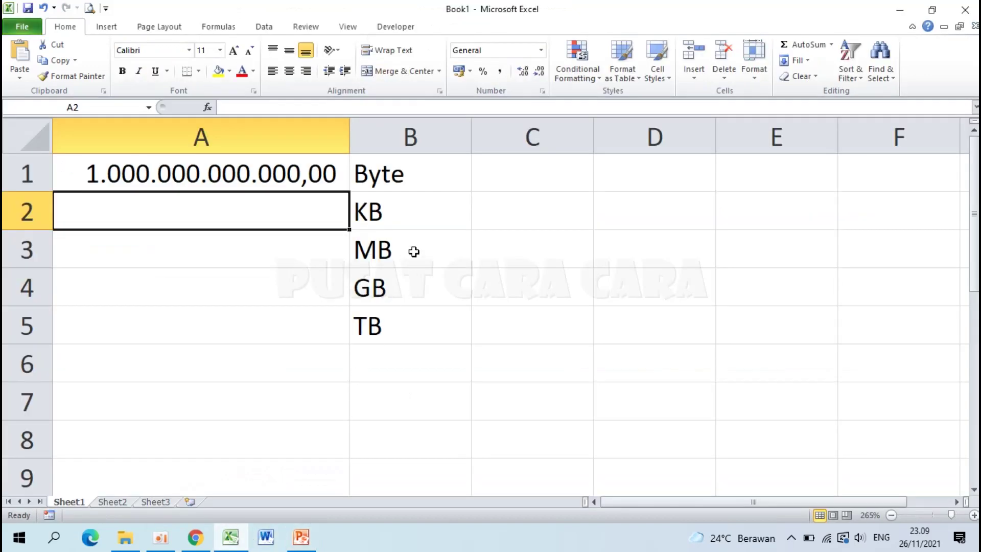
Step: Convert the bytes to KB in A2 with the formula =A1/1024, and check it against A1
click(269, 161)
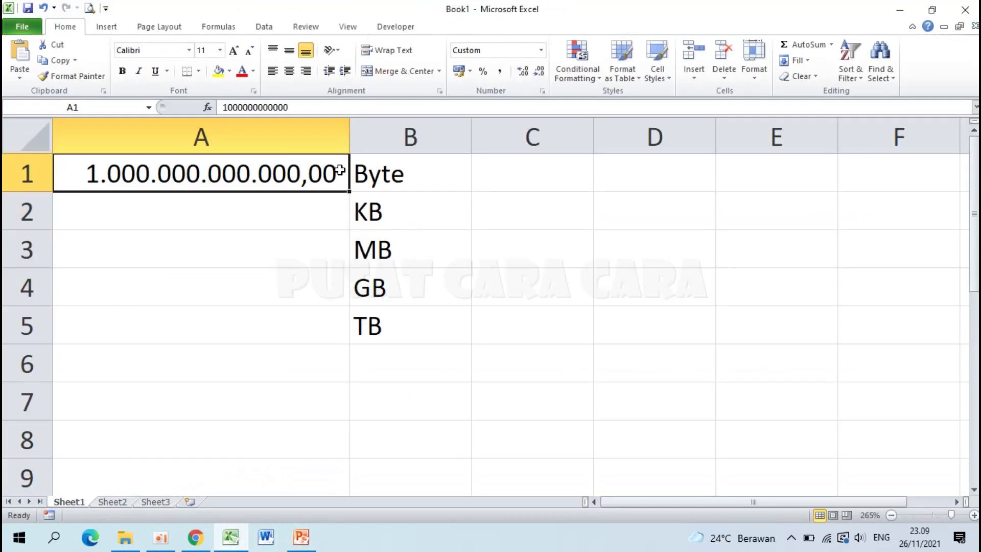
click(315, 209)
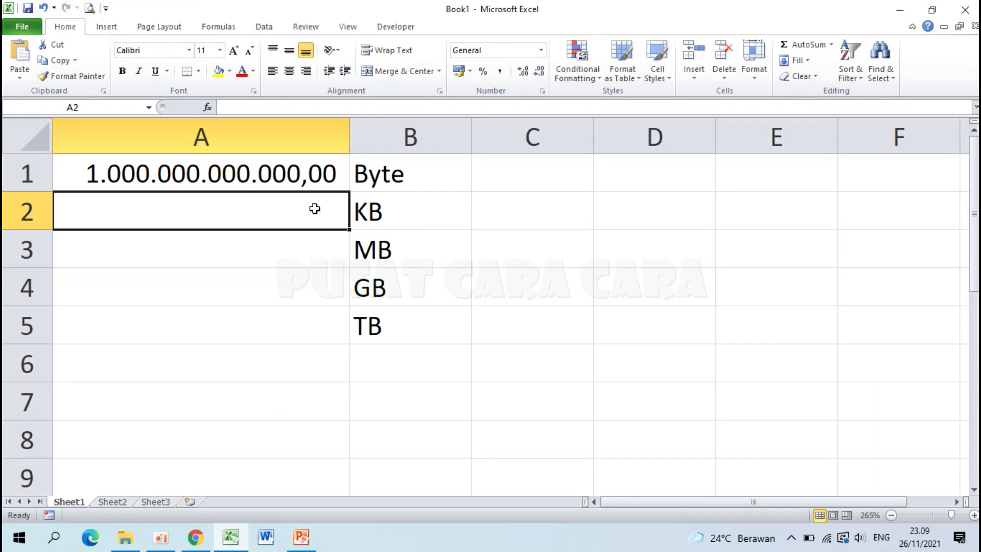
text(=)
click(278, 176)
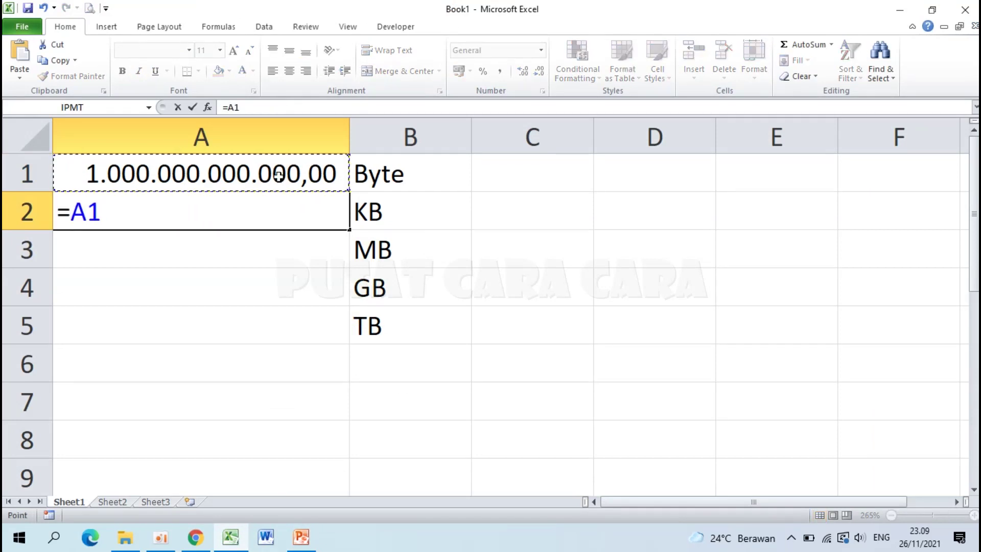
text(/1024)
key(Return)
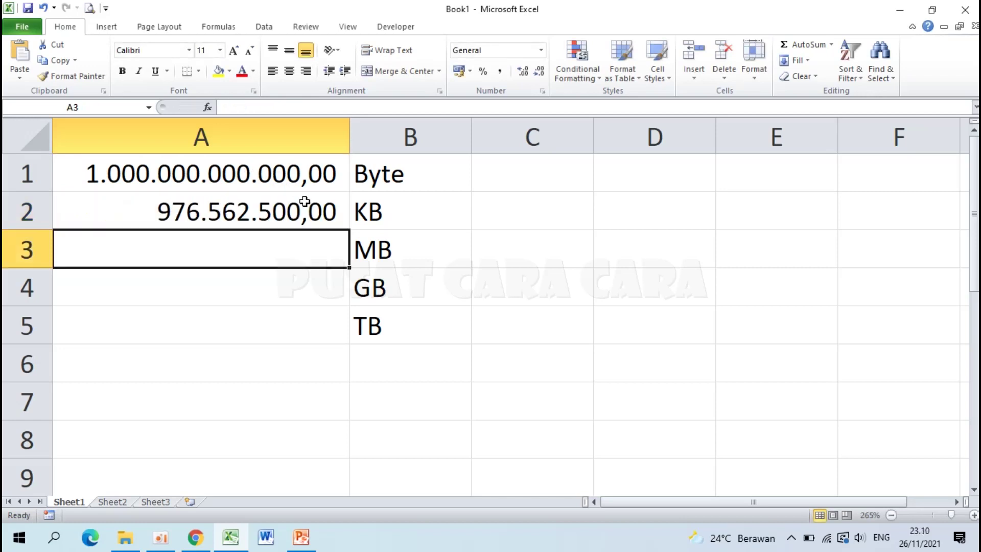
key(Up)
click(247, 172)
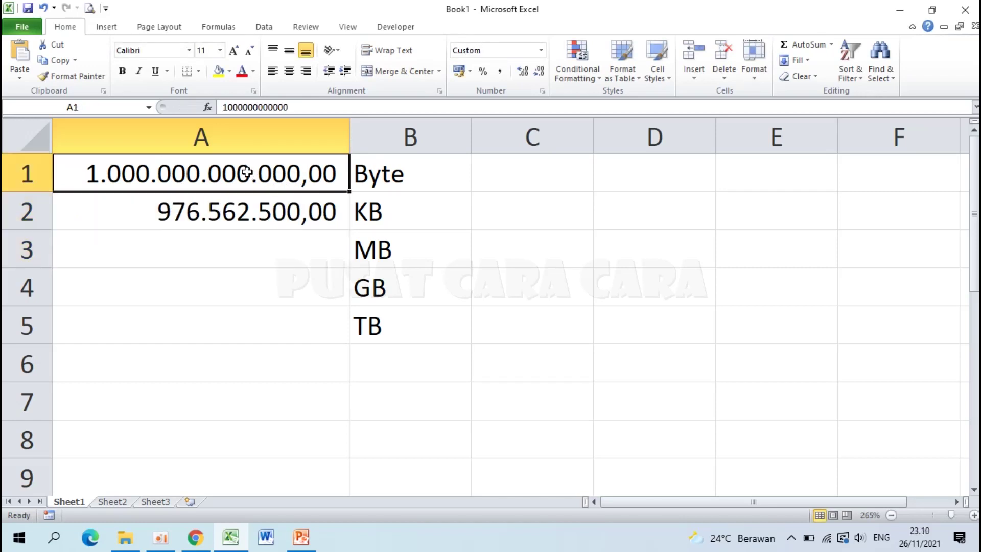
click(285, 214)
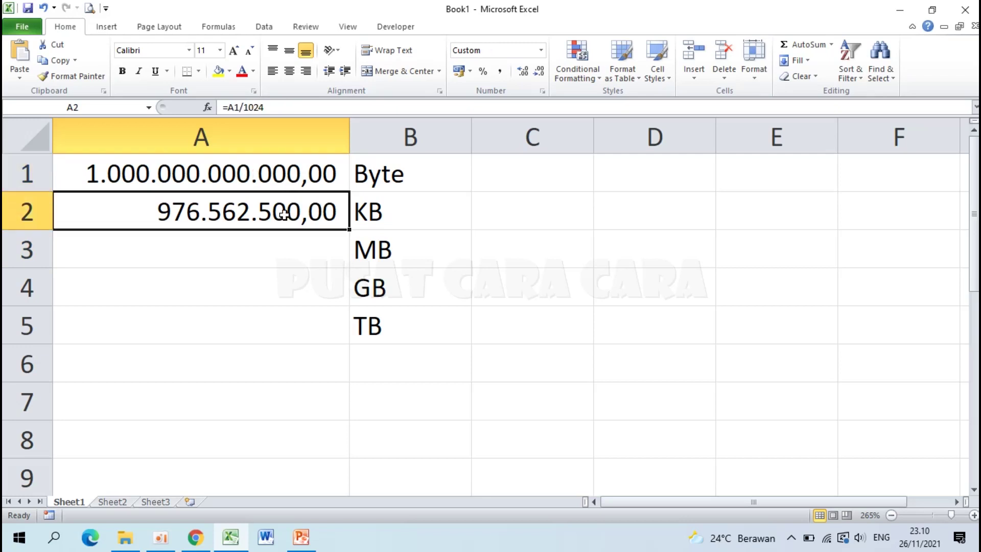
Step: Convert the KB value to MB in A3 with the formula =A2/1024
click(293, 249)
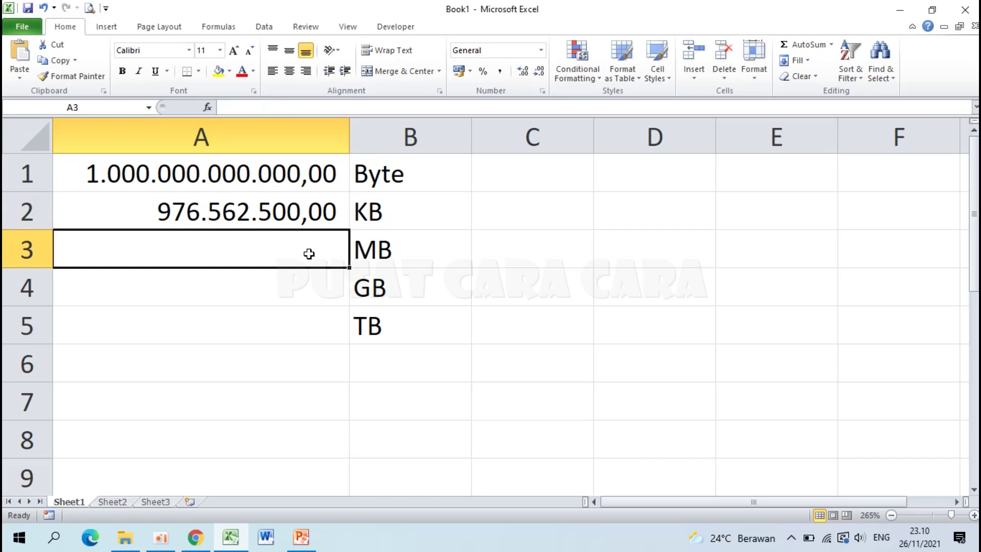
click(238, 210)
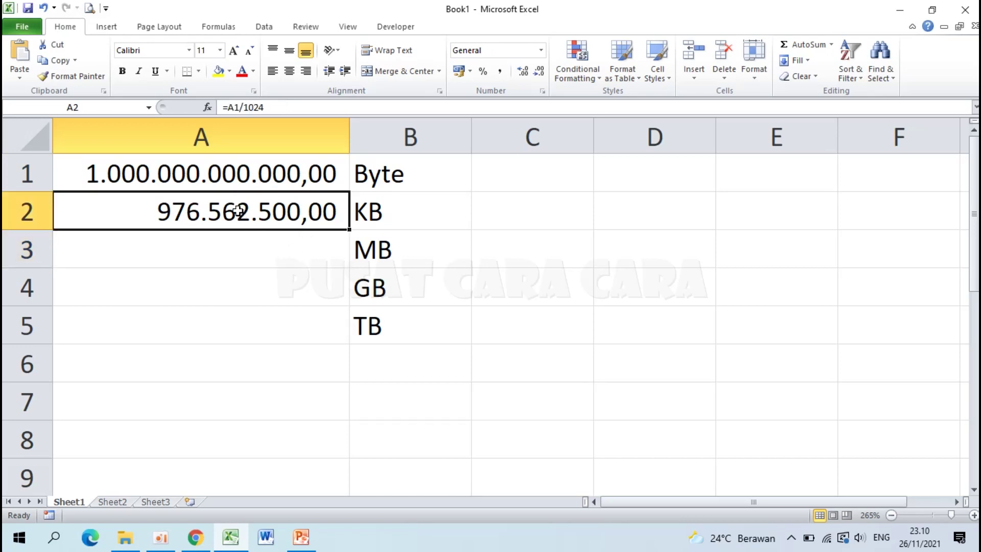
click(240, 244)
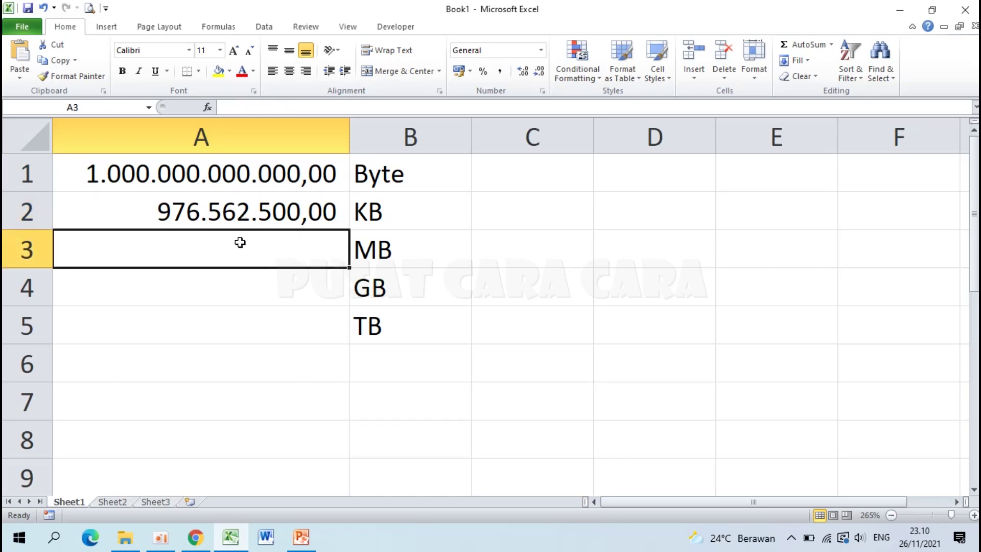
text(=)
click(234, 211)
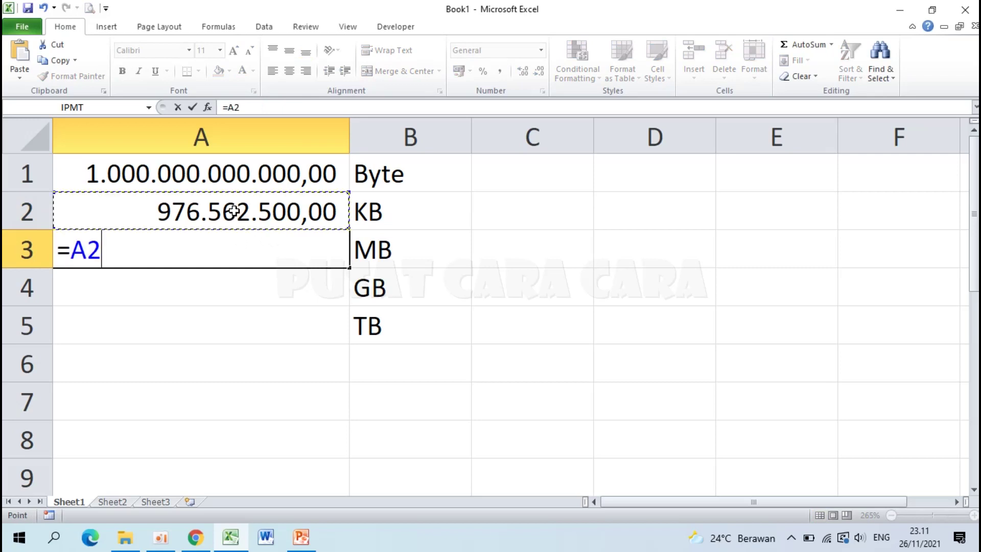
text(/1024)
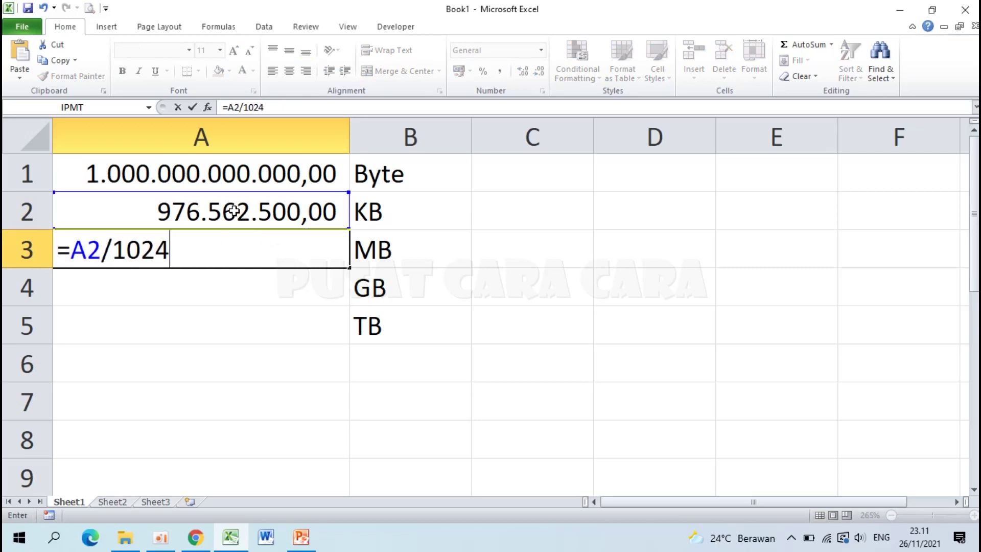
key(Return)
click(272, 247)
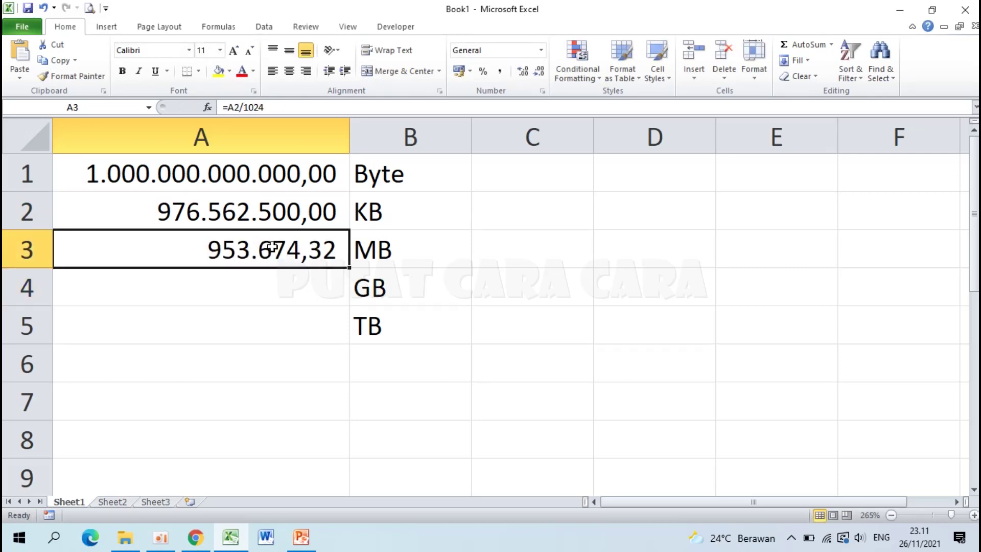
Step: Convert the MB value to GB in A4 with the formula =A3/1024
click(370, 256)
click(377, 288)
click(312, 288)
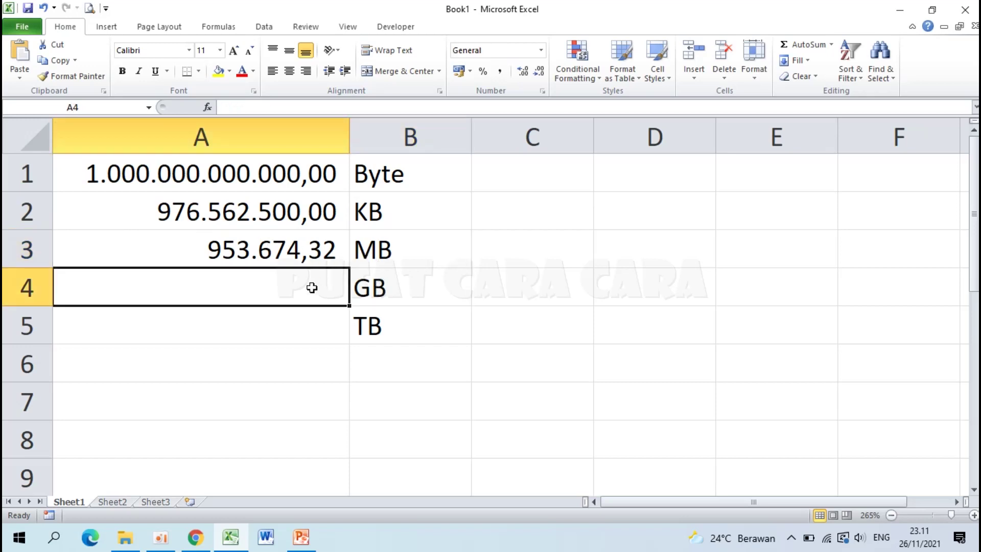
text(=)
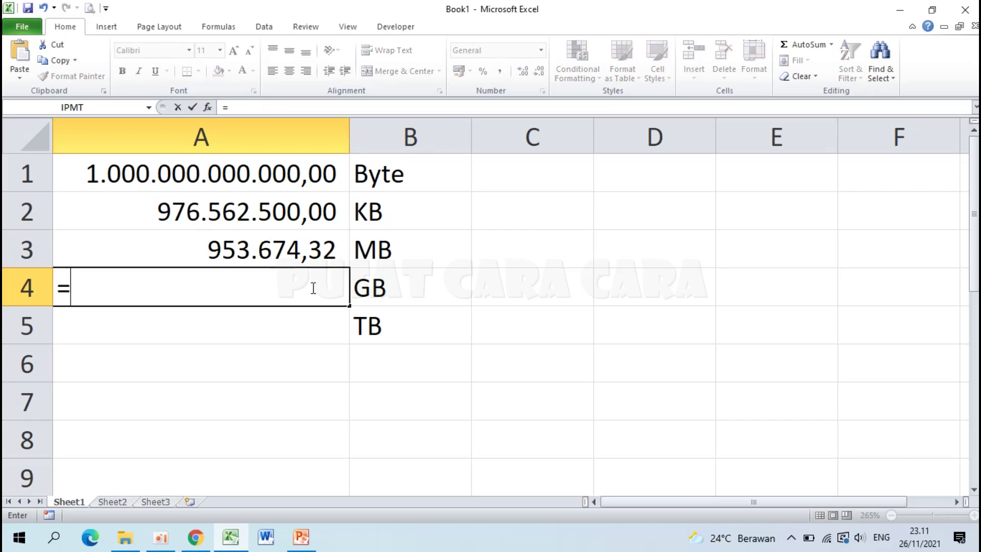
click(284, 249)
text(/1024)
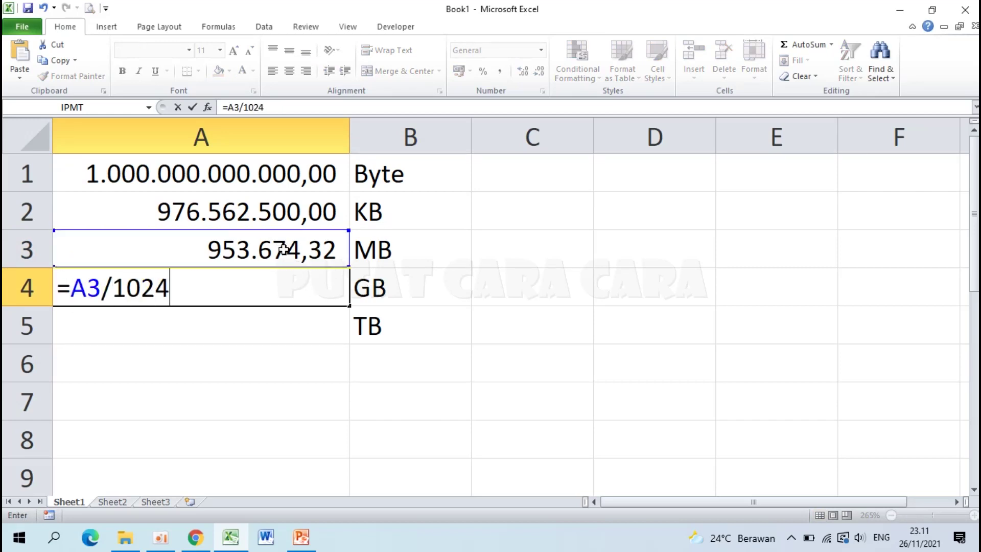
key(Return)
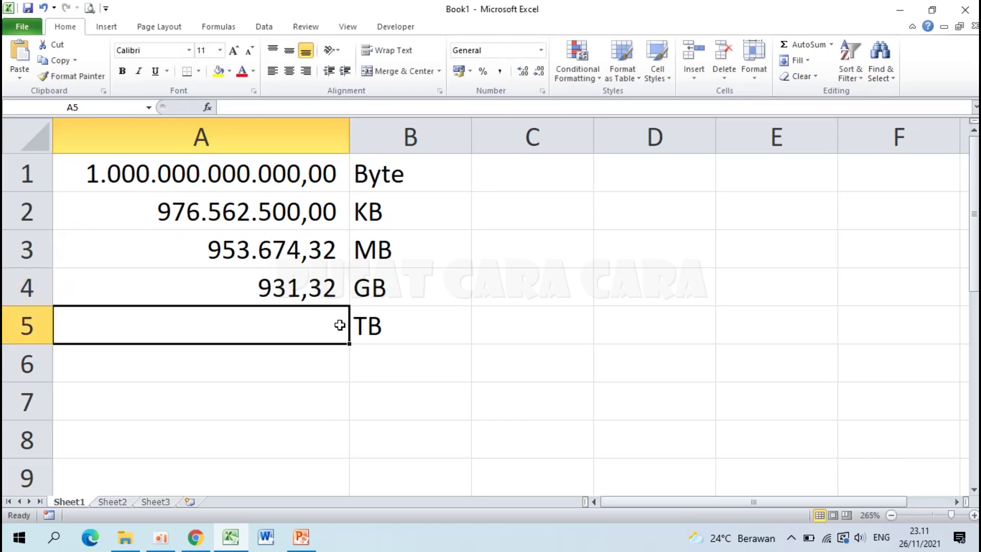
Step: Convert the GB value to TB in A5 with the formula =A4/1024, and check the resulting cell
text(=)
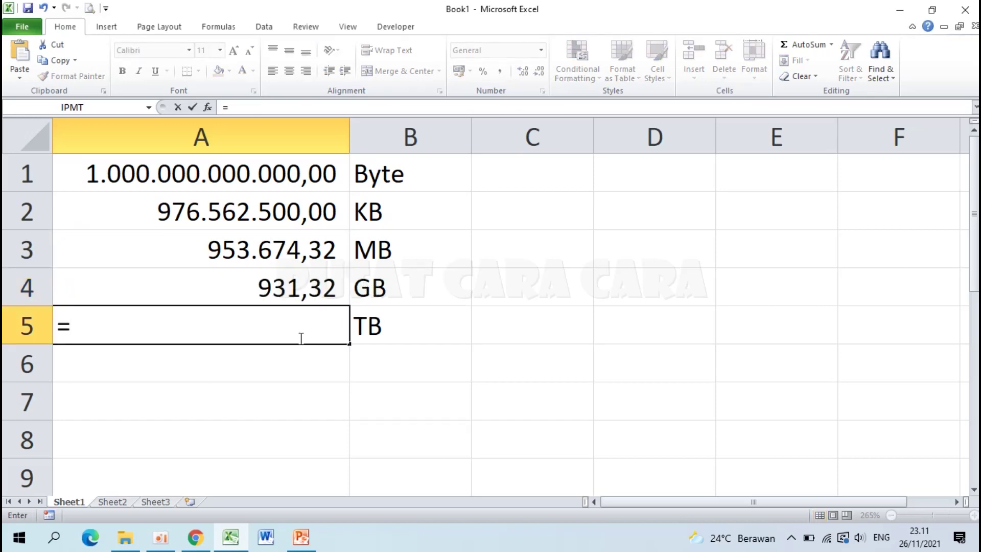
click(289, 288)
text(/1024)
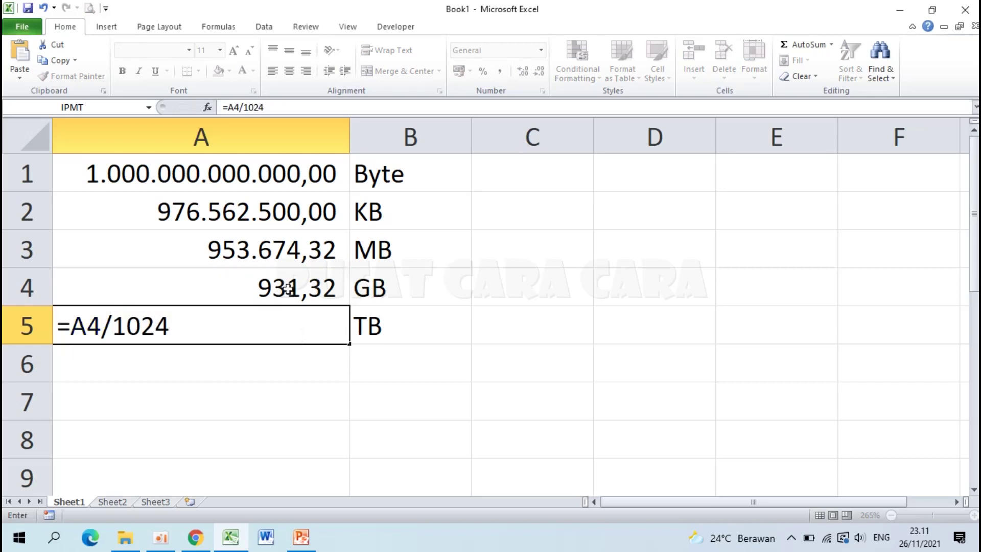
key(Return)
click(325, 330)
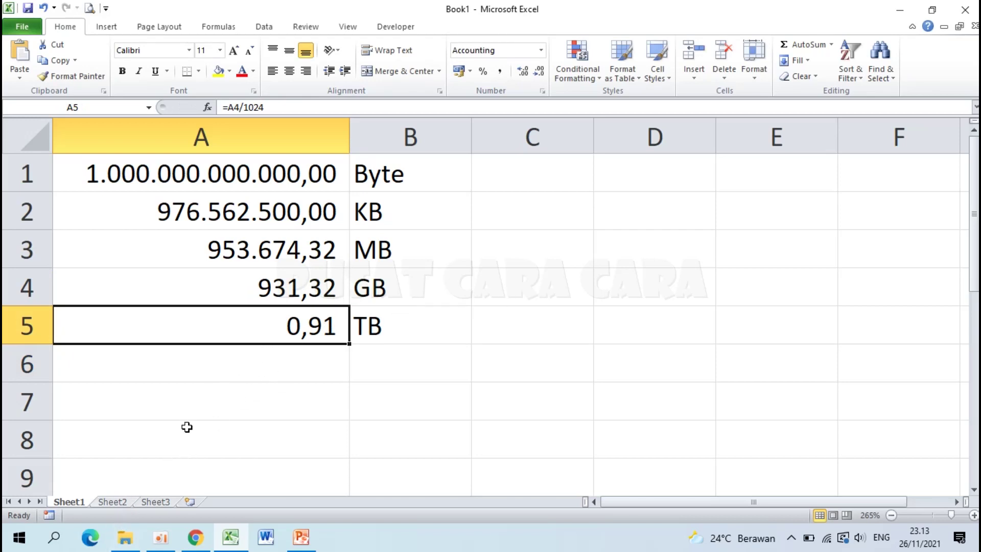
Step: Switch to File Explorer to open the computer management window from This PC, and return to the GB value in A4 of the Excel workbook
click(126, 541)
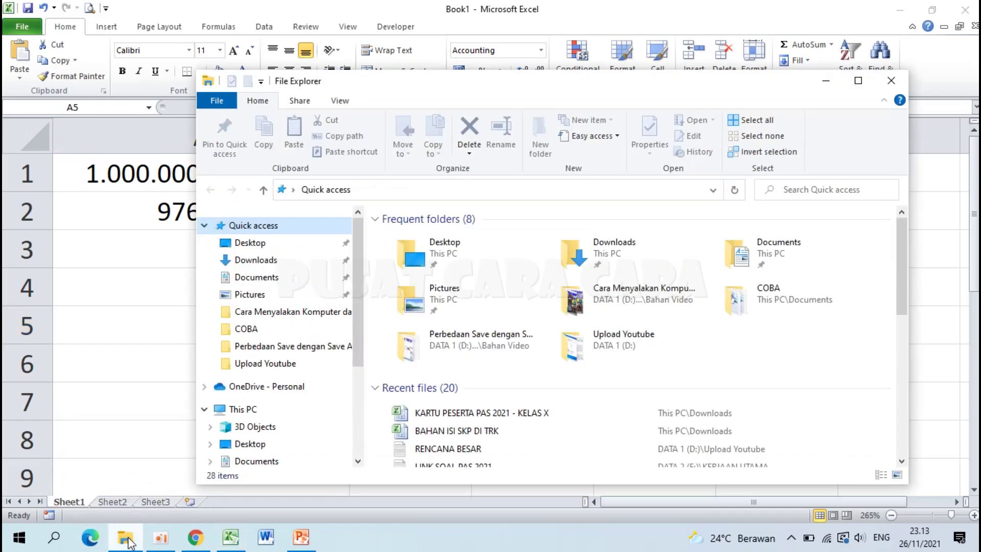
right_click(261, 409)
click(240, 244)
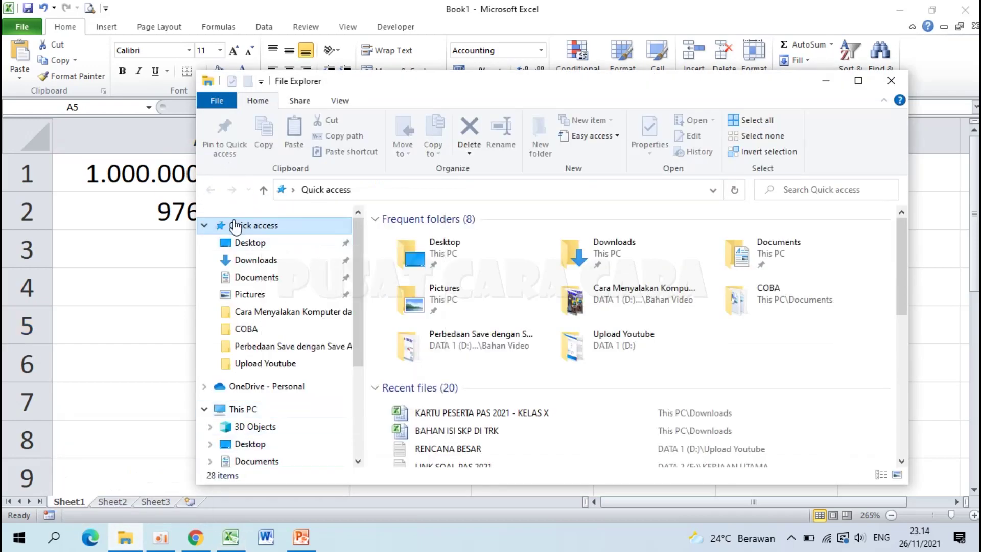
click(105, 182)
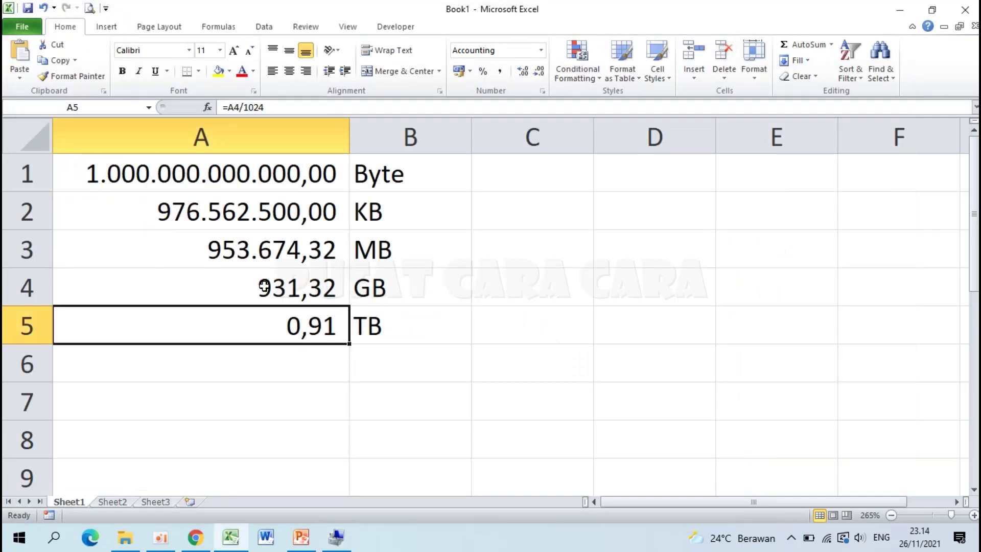
click(264, 286)
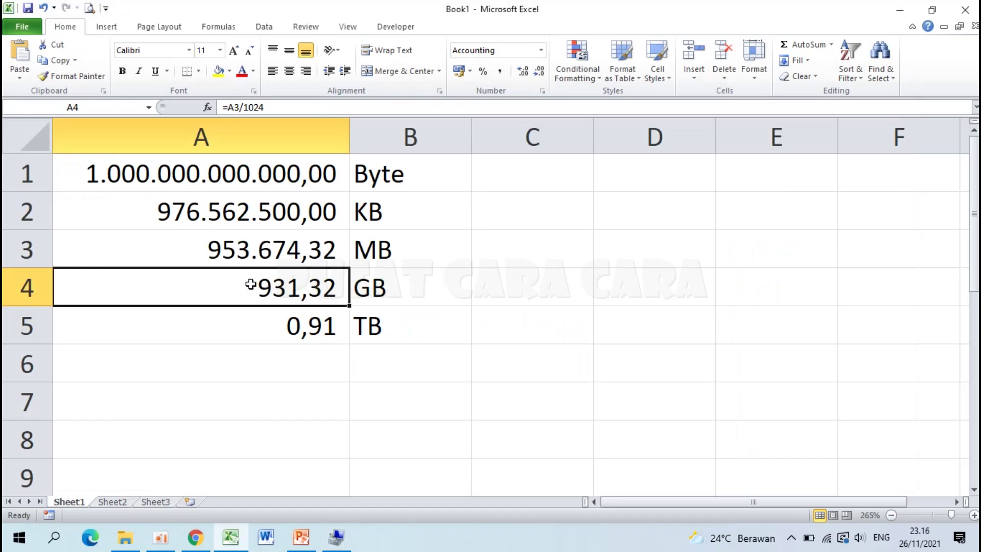
click(237, 170)
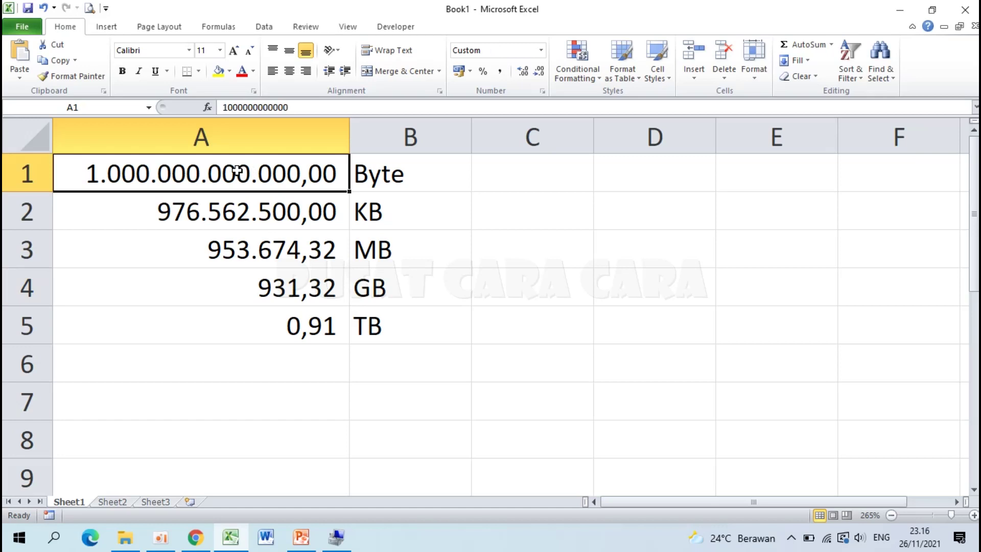
text(500.)
text(000.)
text(000.000)
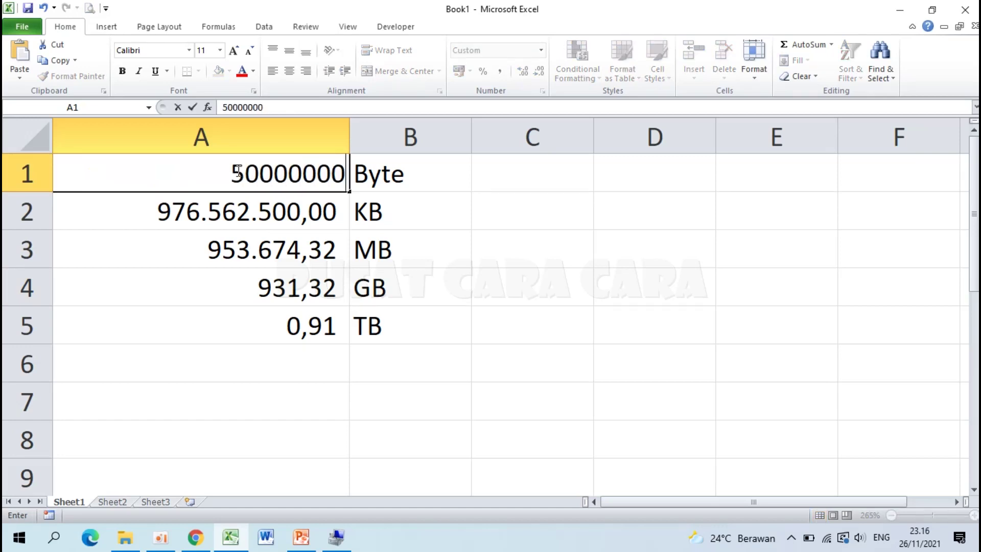
key(Return)
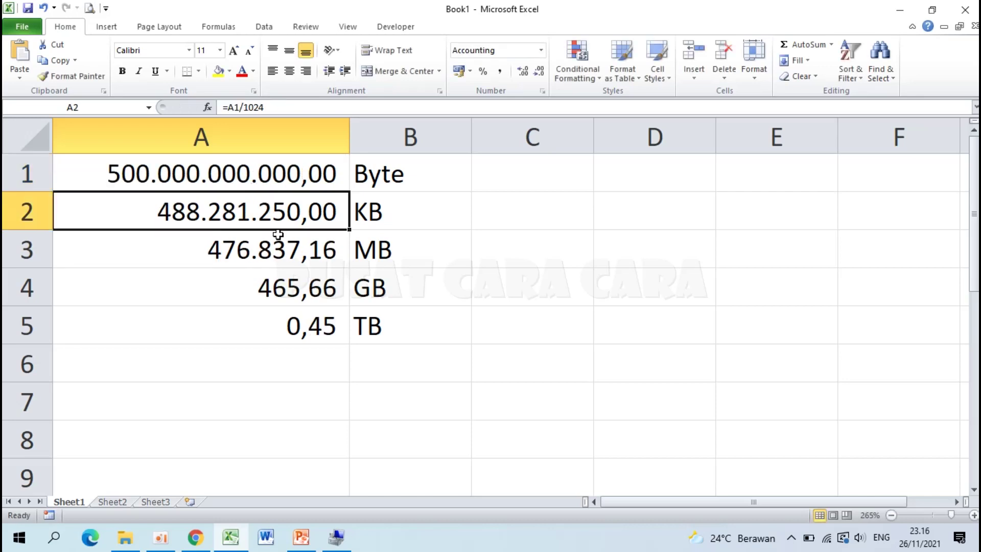
Step: Compare the GB value in A4 with the byte value in A1, and review the KB, MB and GB conversions in rows 2 to 4
click(274, 289)
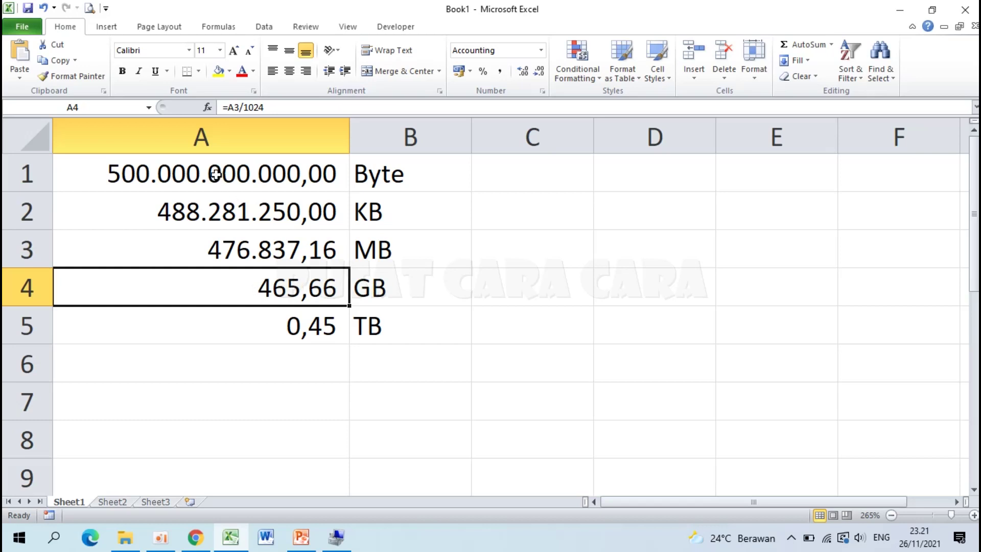
click(257, 174)
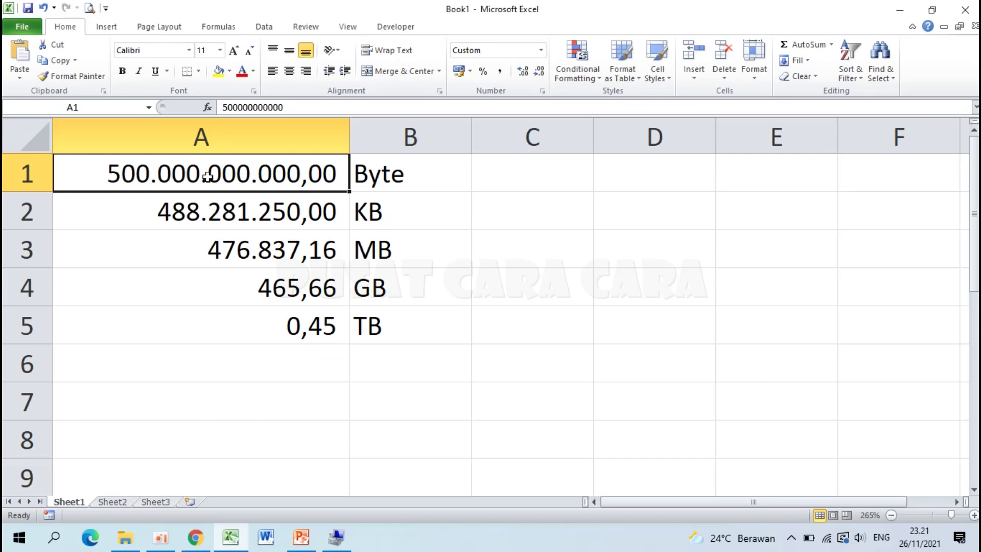
click(275, 289)
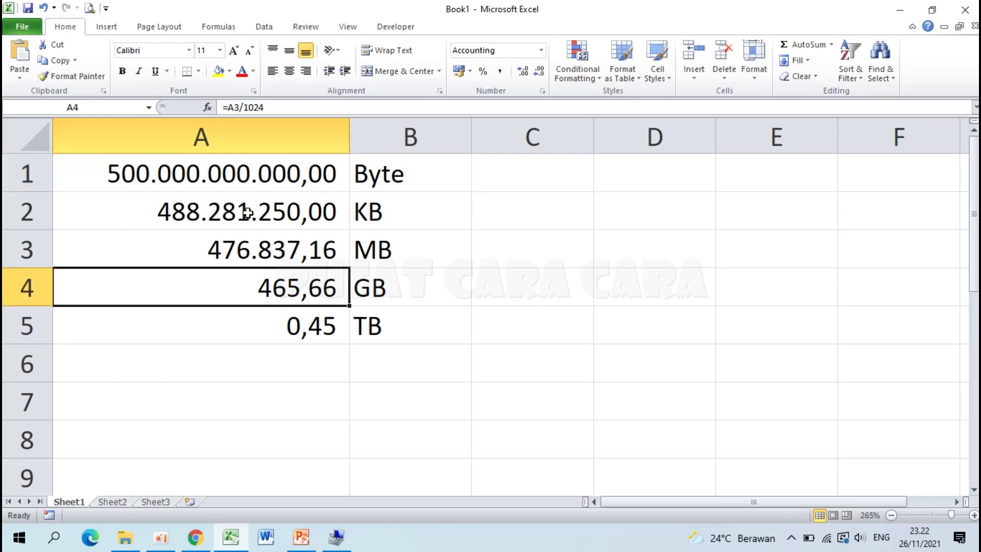
click(360, 211)
click(286, 211)
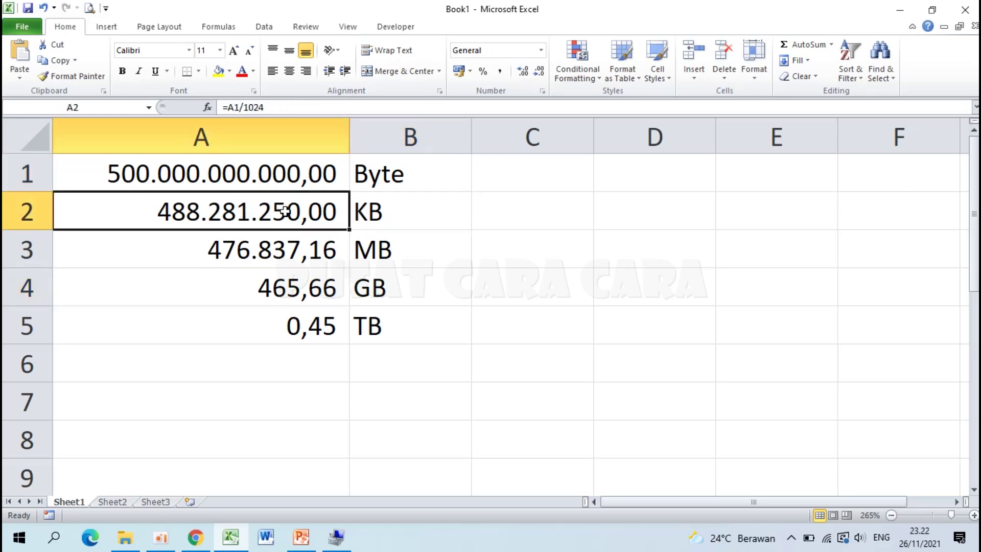
click(373, 252)
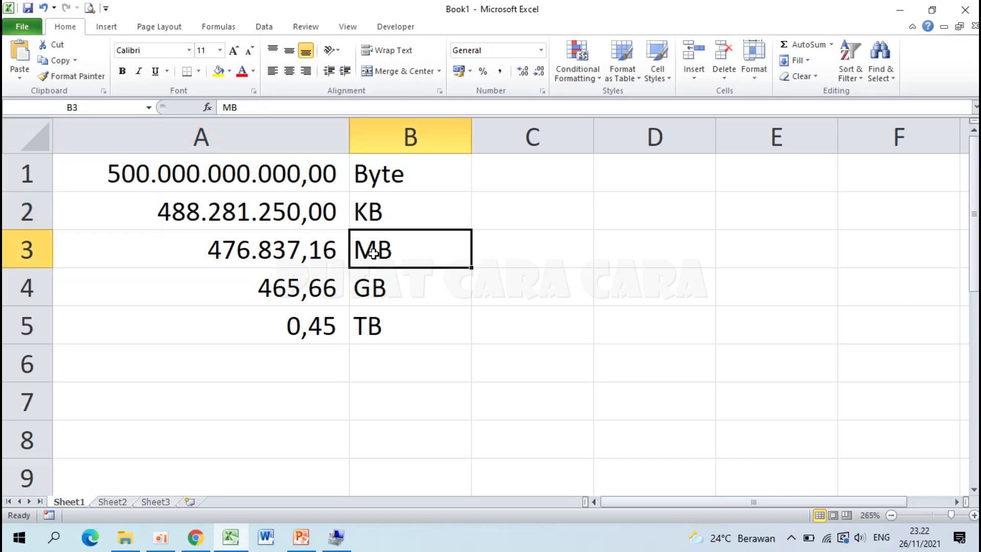
click(289, 253)
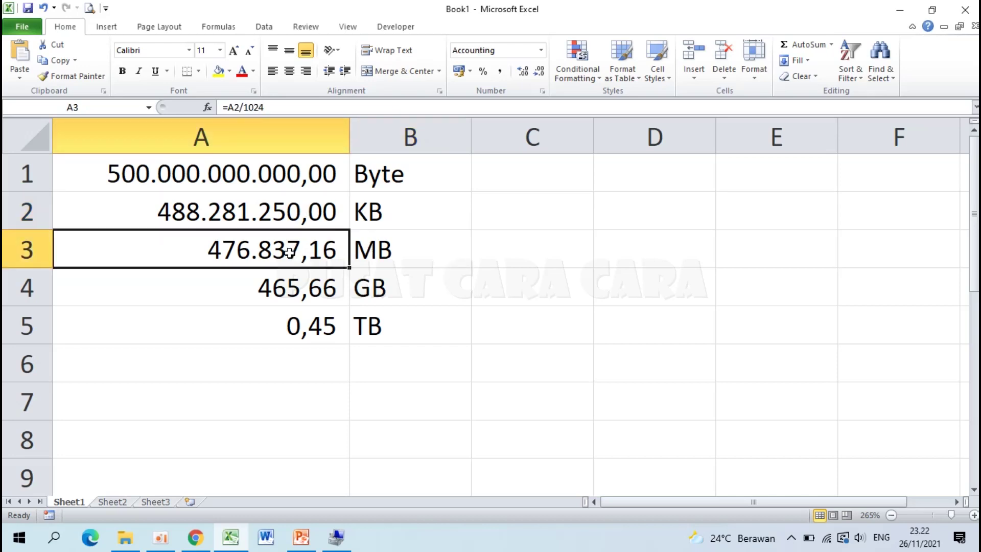
click(365, 288)
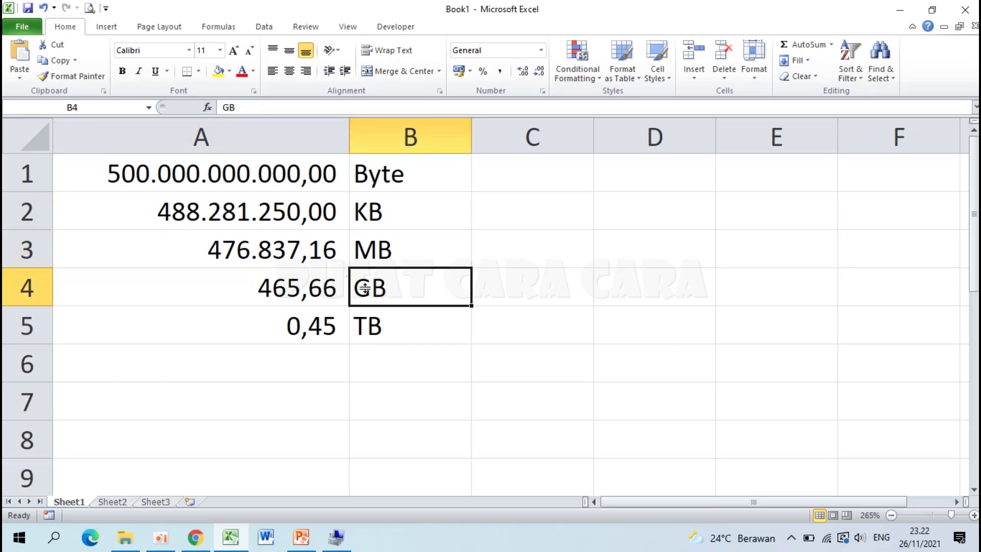
click(284, 288)
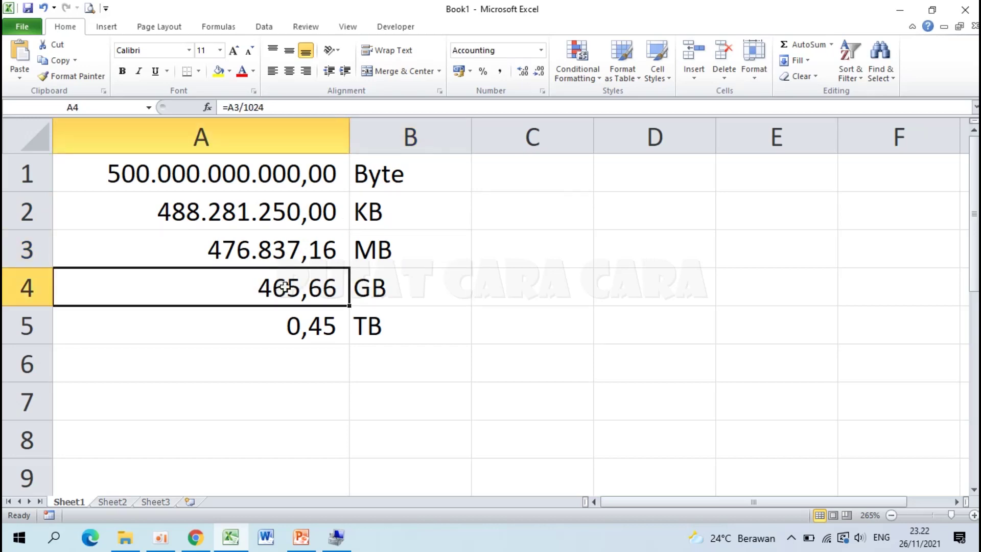